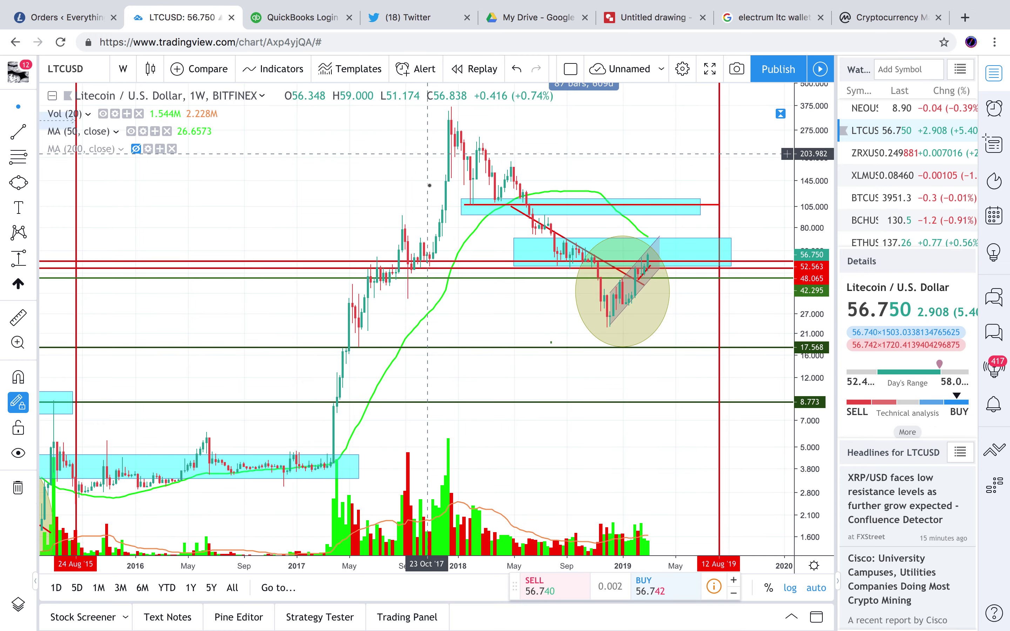
Step: Scroll back in time to the 2014–2015 Litecoin bottom with its circle and shaded zones
{"action": "scroll", "coordinate": [430, 185], "scroll_direction": "left", "scroll_amount": 10}
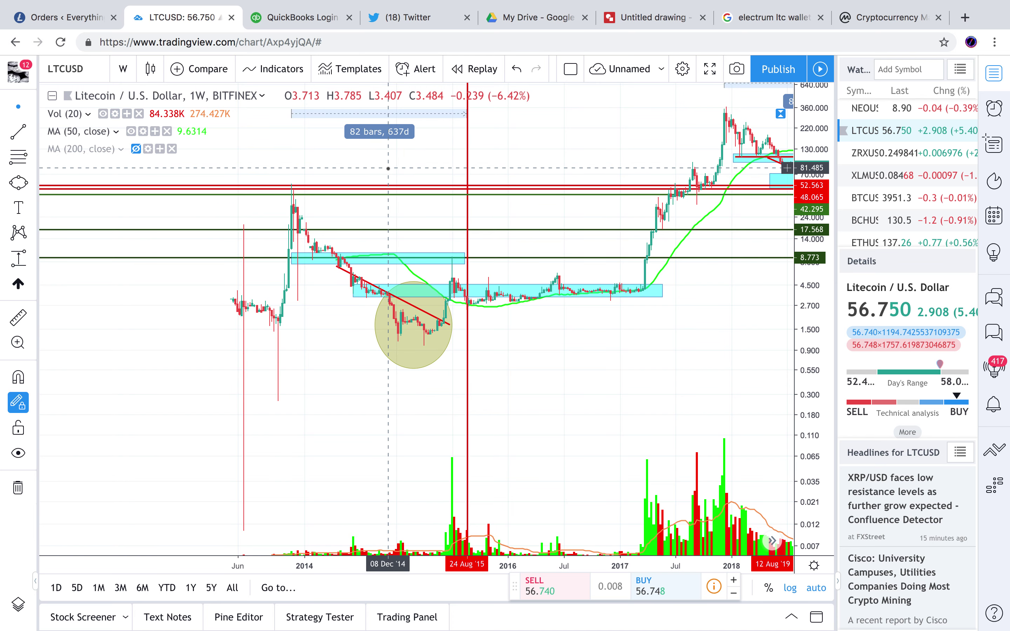
Step: Inspect the cyan 2014 resistance zone box by selecting and then deselecting it
{"action": "scroll", "coordinate": [388, 168], "scroll_direction": "right", "scroll_amount": 10}
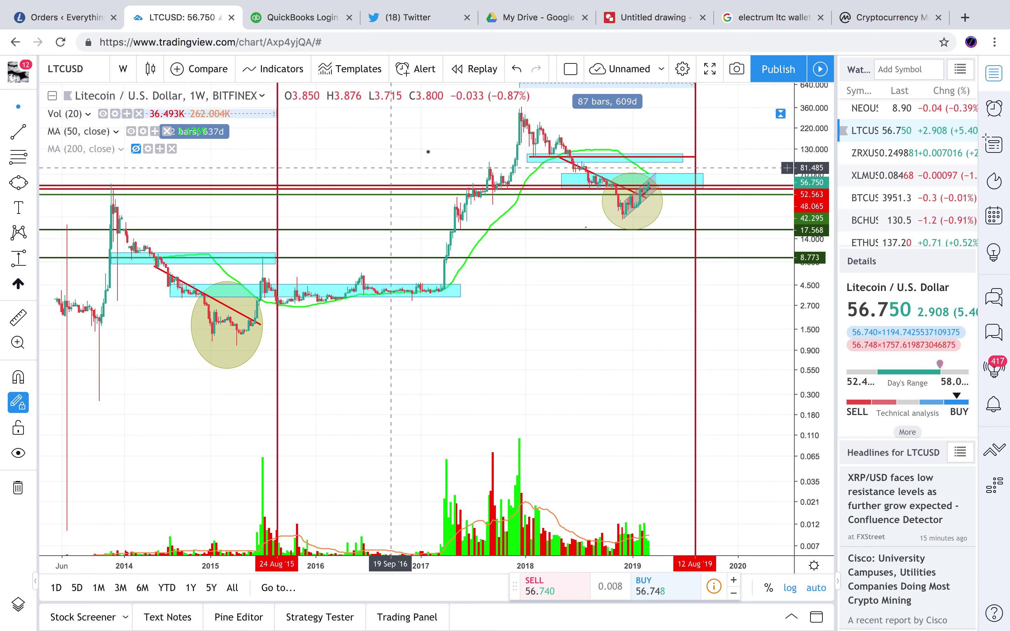
{"action": "left_click", "coordinate": [153, 265]}
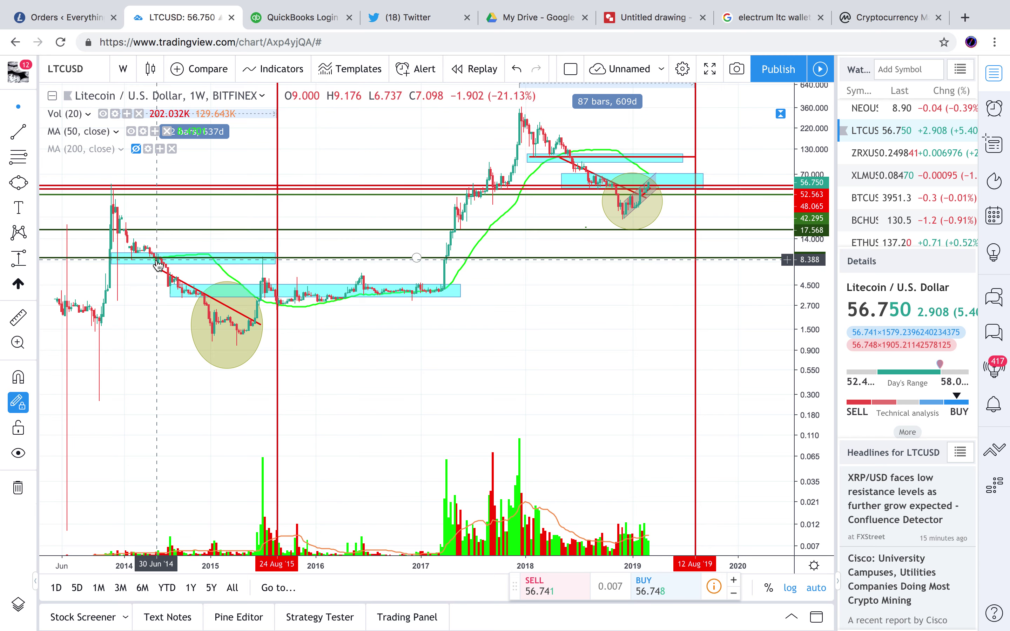
{"action": "left_click", "coordinate": [161, 274]}
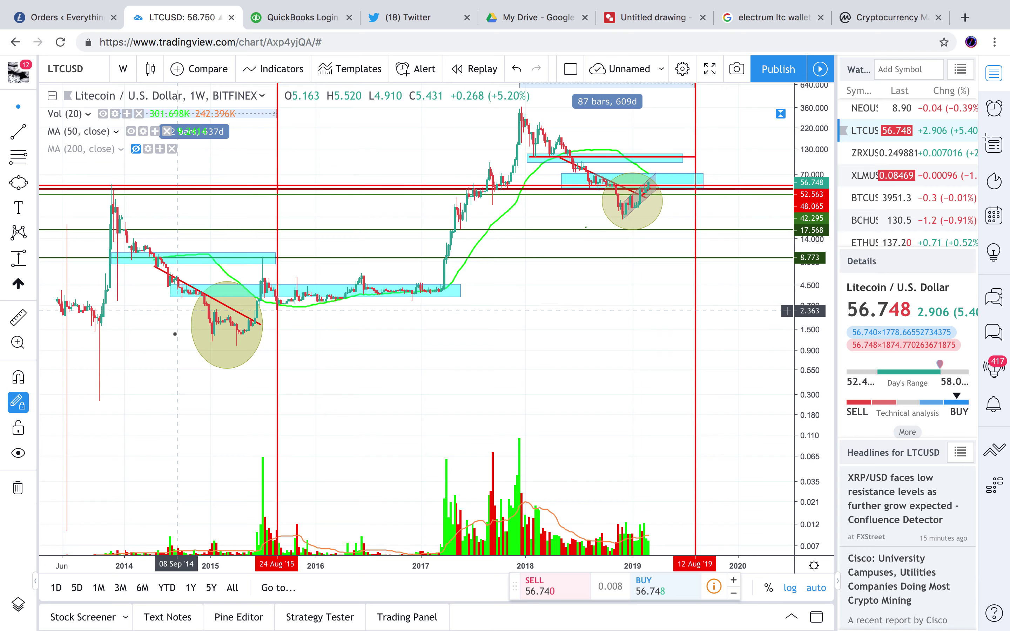
Step: Zoom in to inspect the yellow 2015-bottom circle and red downtrend line, then move toward 2018–2019
{"action": "scroll", "coordinate": [139, 303], "scroll_direction": "up", "scroll_amount": 1}
{"action": "scroll", "coordinate": [139, 302], "scroll_direction": "up", "scroll_amount": 3}
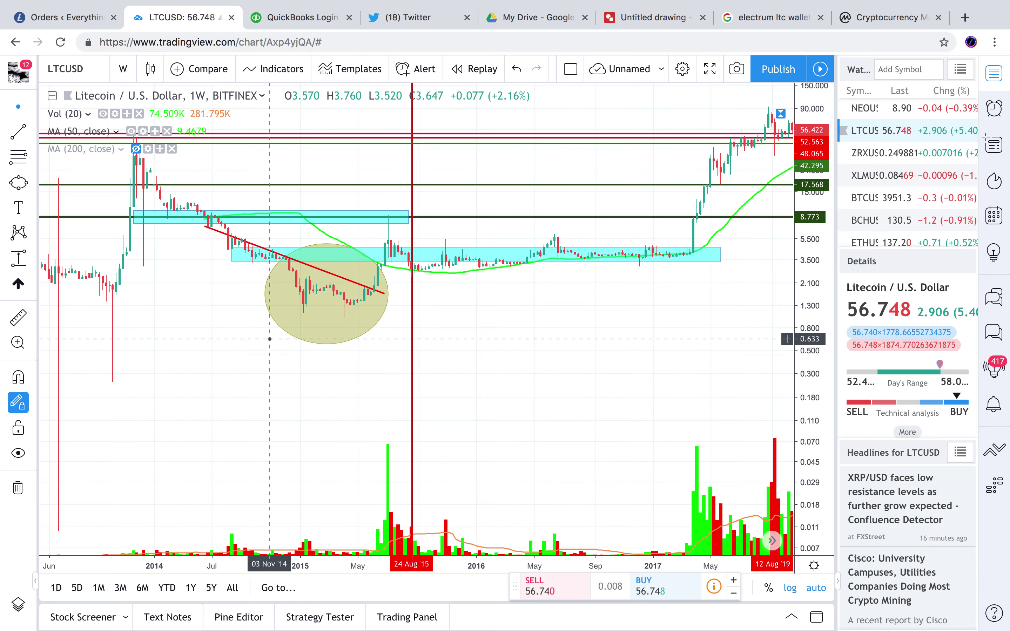
{"action": "scroll", "coordinate": [270, 339], "scroll_direction": "up", "scroll_amount": 1}
{"action": "scroll", "coordinate": [270, 339], "scroll_direction": "up", "scroll_amount": 1}
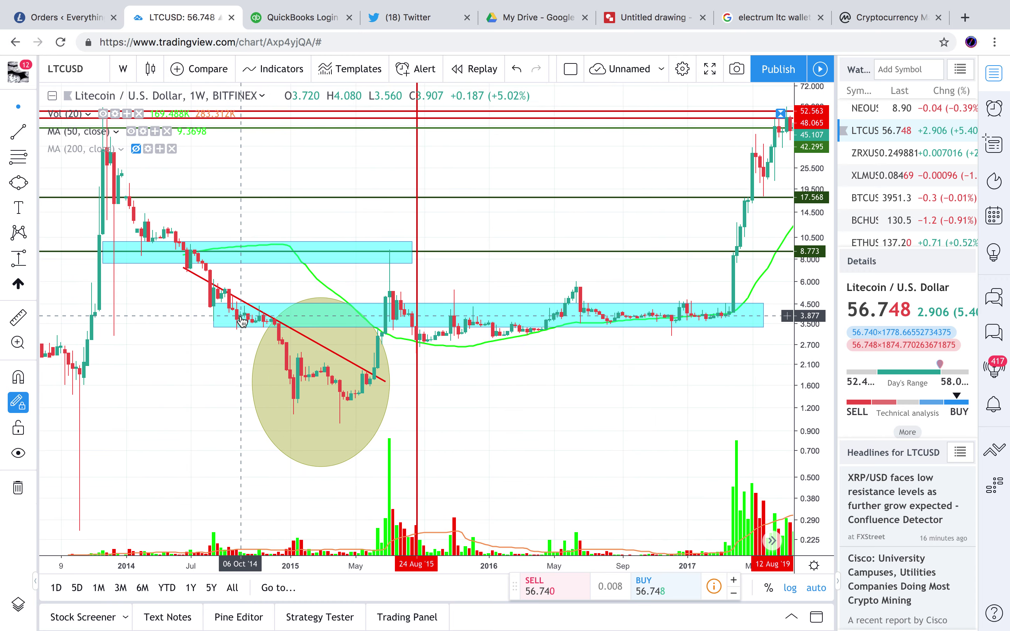
{"action": "left_click", "coordinate": [275, 322]}
{"action": "left_click", "coordinate": [276, 323]}
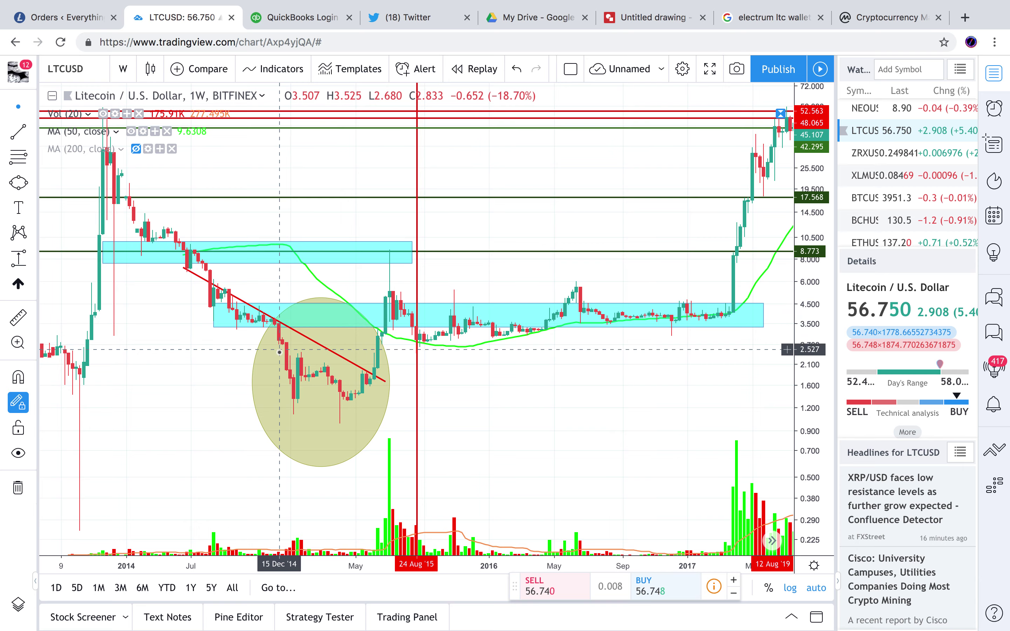
{"action": "scroll", "coordinate": [297, 390], "scroll_direction": "right", "scroll_amount": 10}
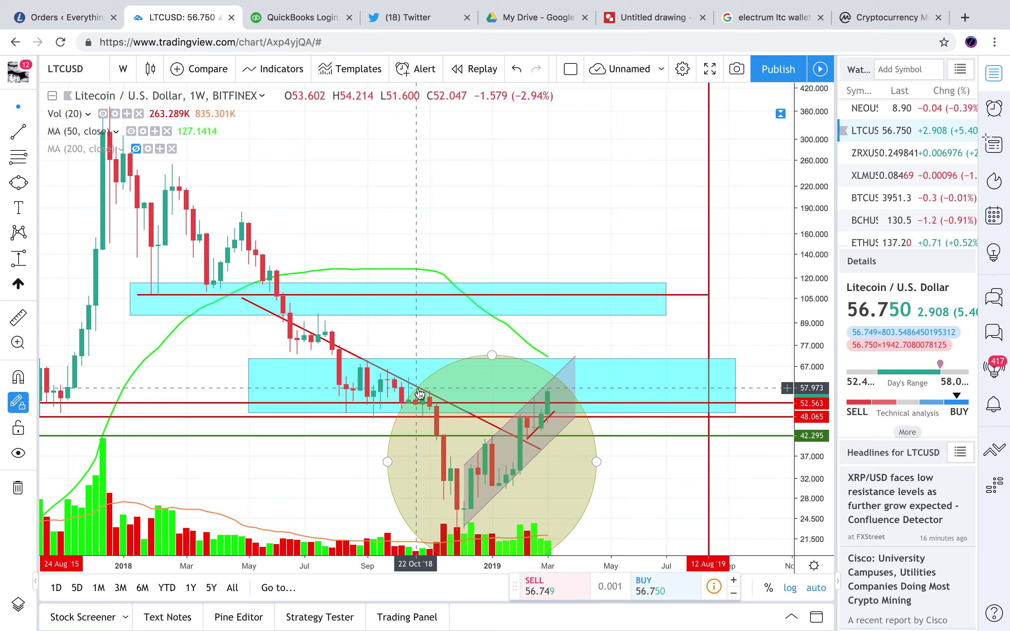
{"action": "scroll", "coordinate": [416, 443], "scroll_direction": "left", "scroll_amount": 10}
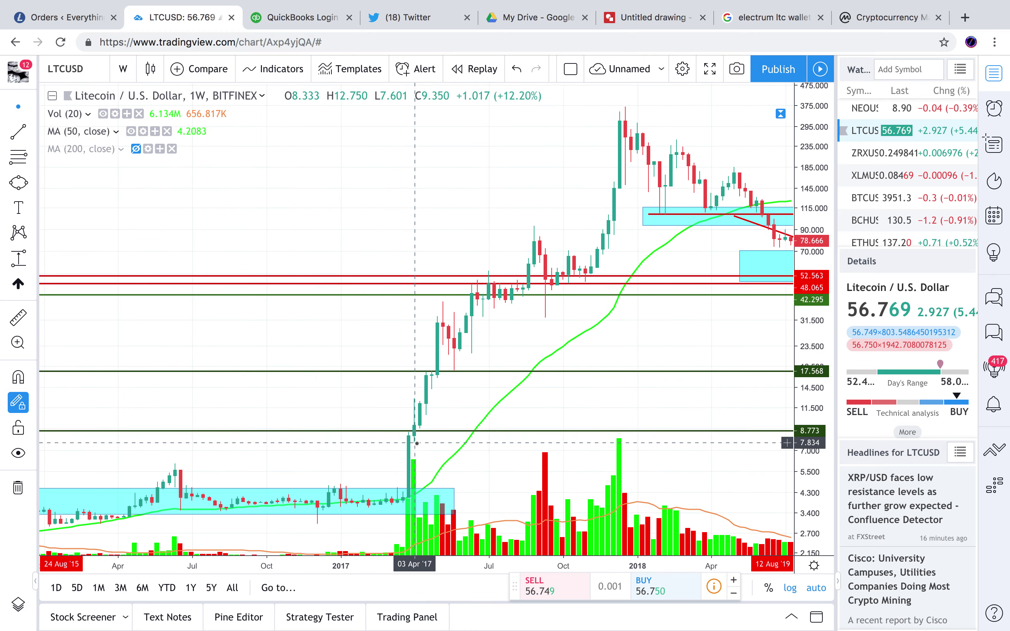
{"action": "scroll", "coordinate": [416, 444], "scroll_direction": "left", "scroll_amount": 15}
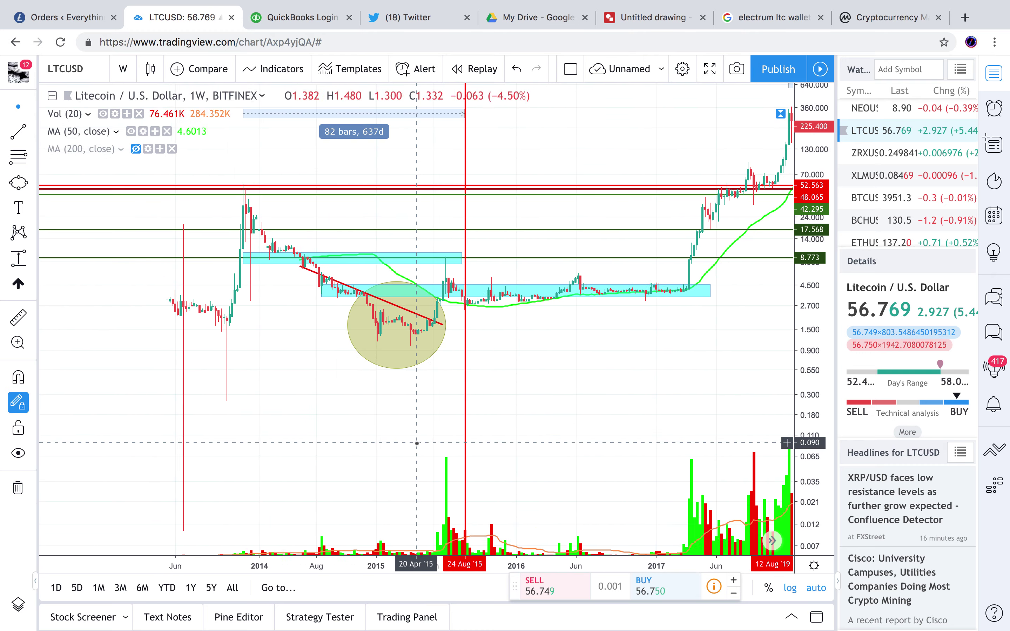
{"action": "scroll", "coordinate": [416, 443], "scroll_direction": "down", "scroll_amount": 2}
{"action": "scroll", "coordinate": [417, 443], "scroll_direction": "up", "scroll_amount": 3}
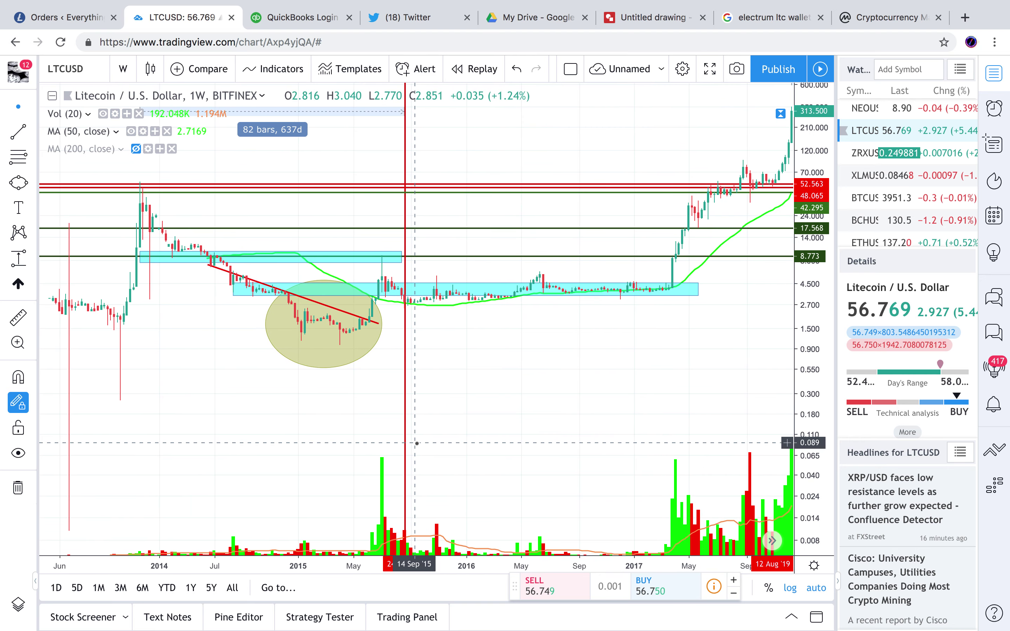
{"action": "scroll", "coordinate": [417, 444], "scroll_direction": "up", "scroll_amount": 1}
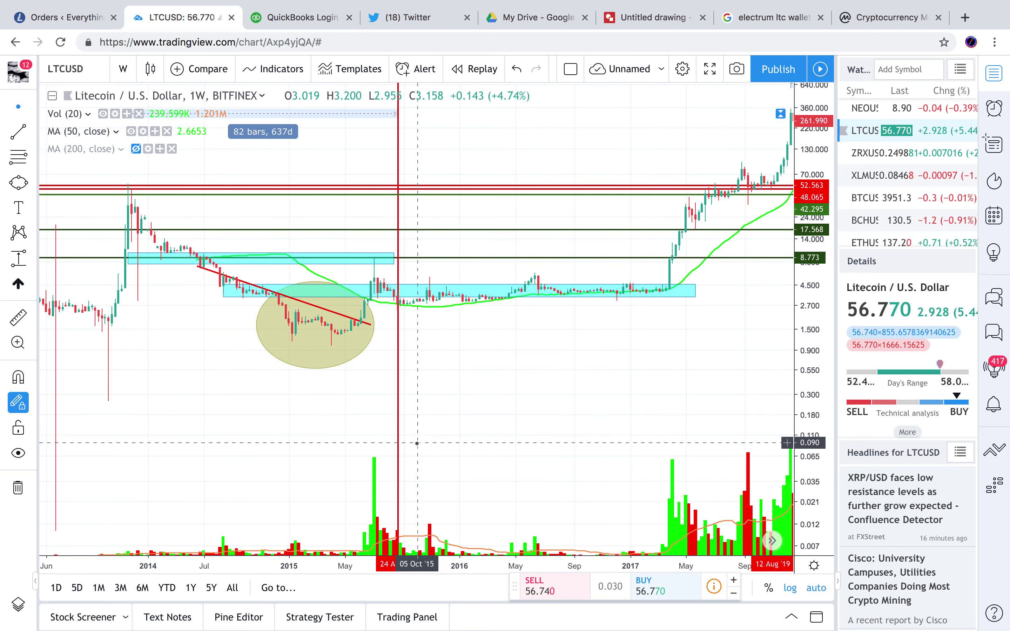
{"action": "scroll", "coordinate": [417, 443], "scroll_direction": "up", "scroll_amount": 4}
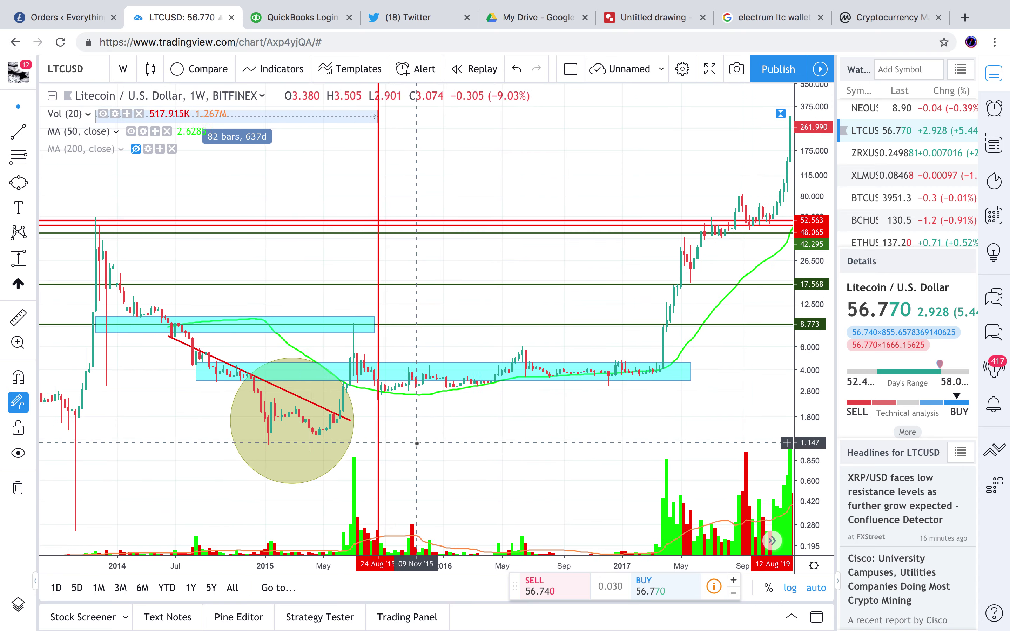
{"action": "scroll", "coordinate": [417, 443], "scroll_direction": "down", "scroll_amount": 4}
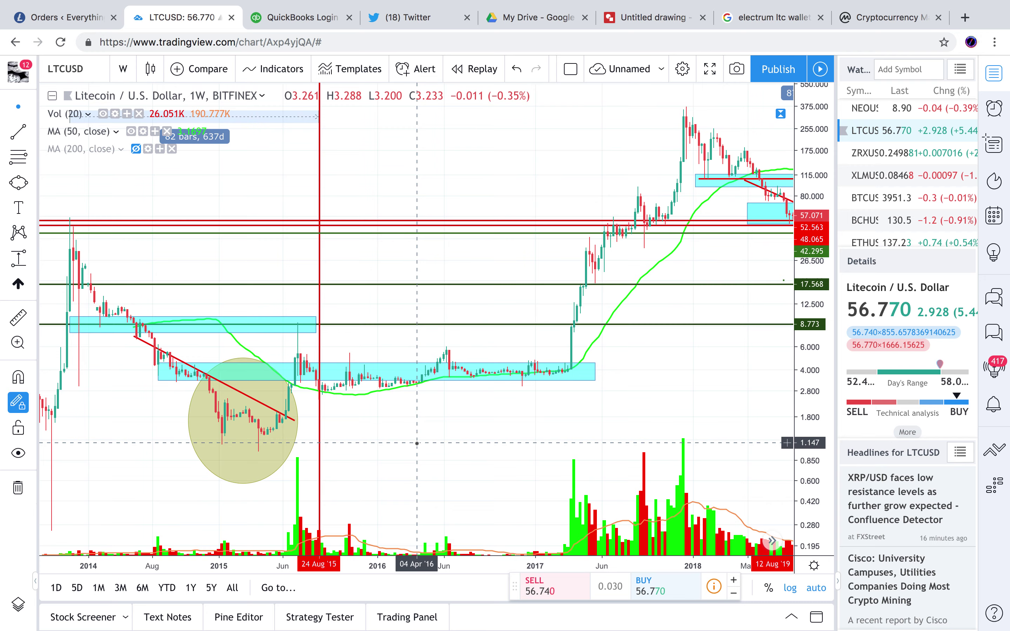
{"action": "scroll", "coordinate": [417, 443], "scroll_direction": "right", "scroll_amount": 10}
{"action": "scroll", "coordinate": [378, 399], "scroll_direction": "up", "scroll_amount": 4}
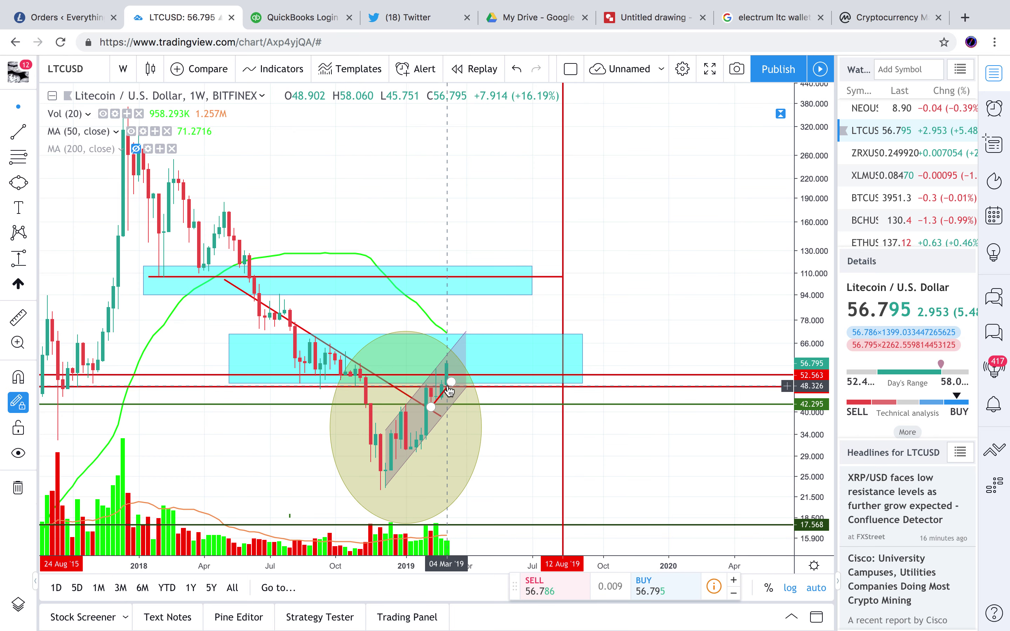
Step: Pan and zoom onto the 2019 bottom, with price 56.79 inside the lower cyan zone
{"action": "scroll", "coordinate": [449, 390], "scroll_direction": "left", "scroll_amount": 15}
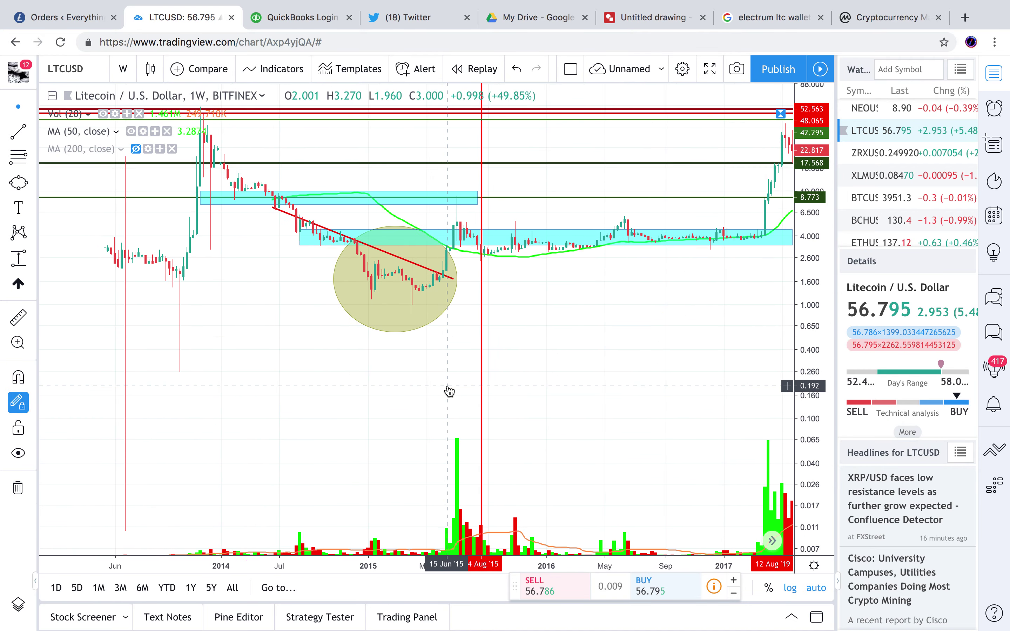
{"action": "scroll", "coordinate": [449, 390], "scroll_direction": "left", "scroll_amount": 5}
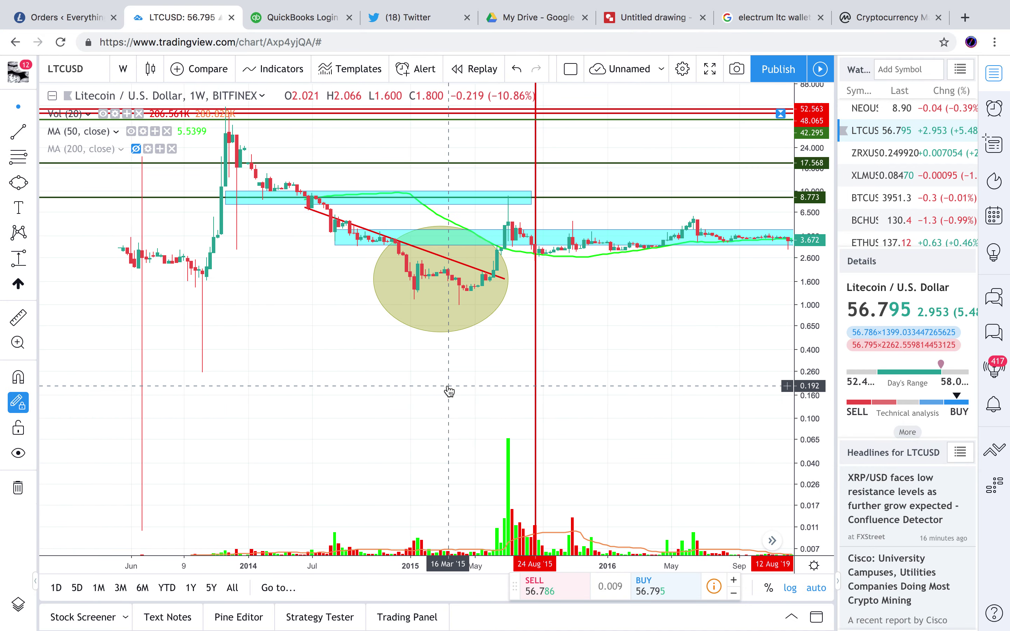
{"action": "scroll", "coordinate": [449, 391], "scroll_direction": "up", "scroll_amount": 3}
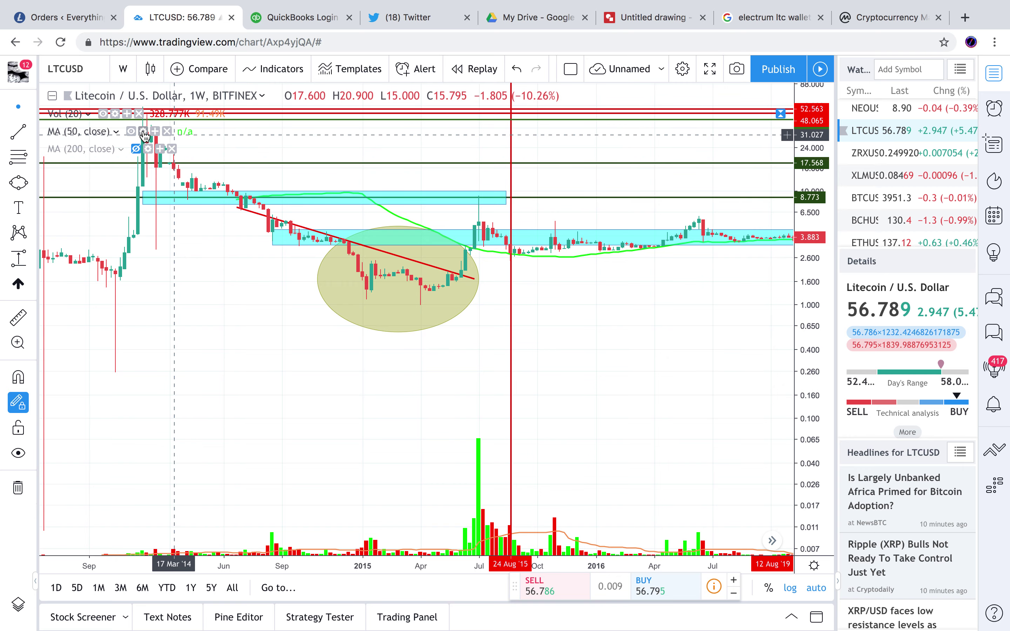
{"action": "scroll", "coordinate": [193, 292], "scroll_direction": "up", "scroll_amount": 5}
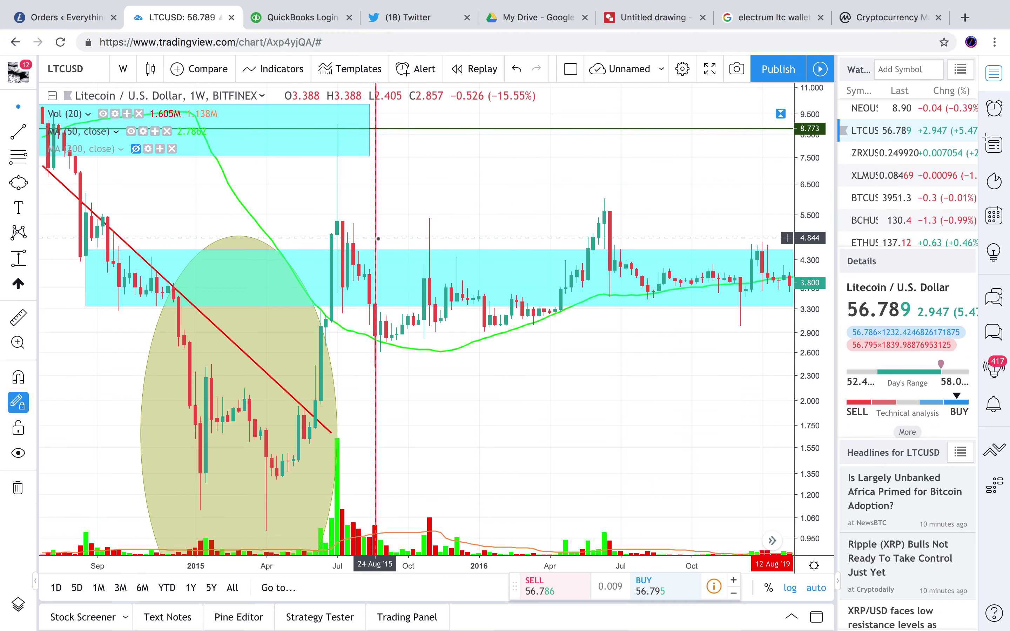
{"action": "scroll", "coordinate": [255, 214], "scroll_direction": "down", "scroll_amount": 5}
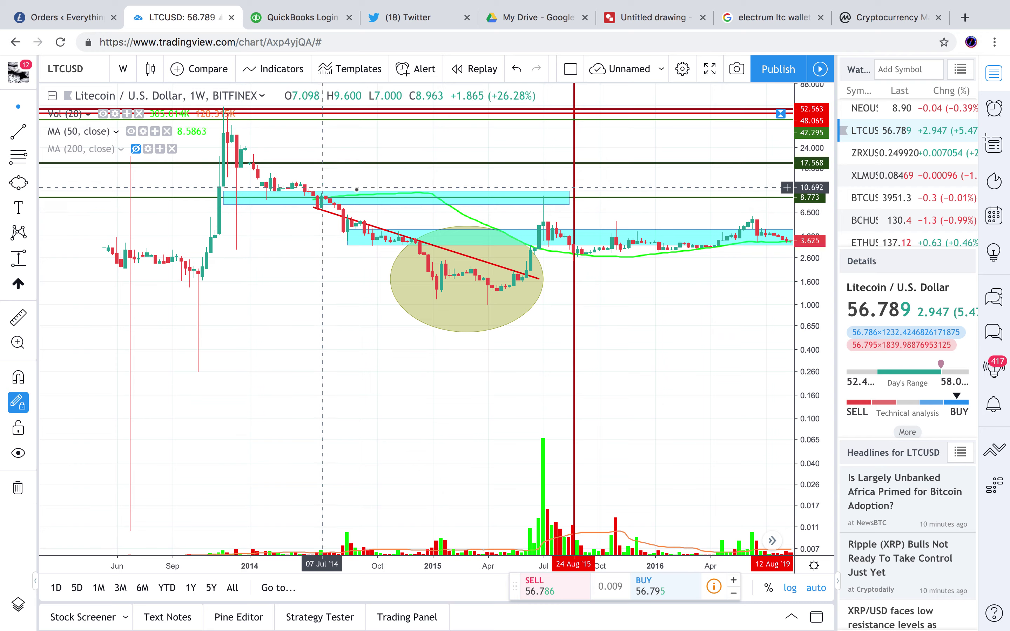
{"action": "scroll", "coordinate": [424, 203], "scroll_direction": "right", "scroll_amount": 10}
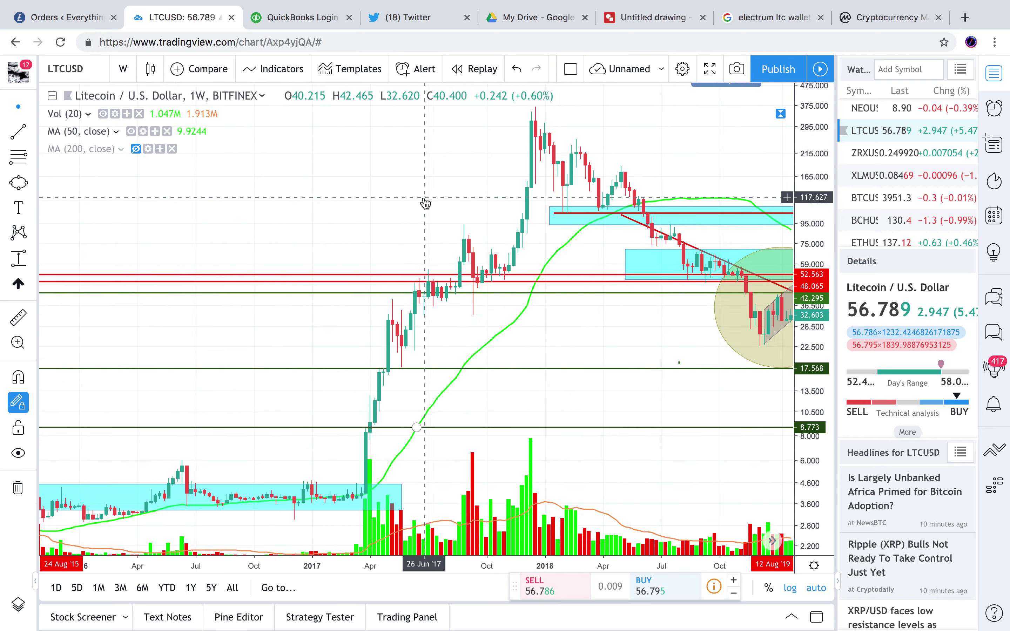
{"action": "scroll", "coordinate": [425, 203], "scroll_direction": "left", "scroll_amount": 2}
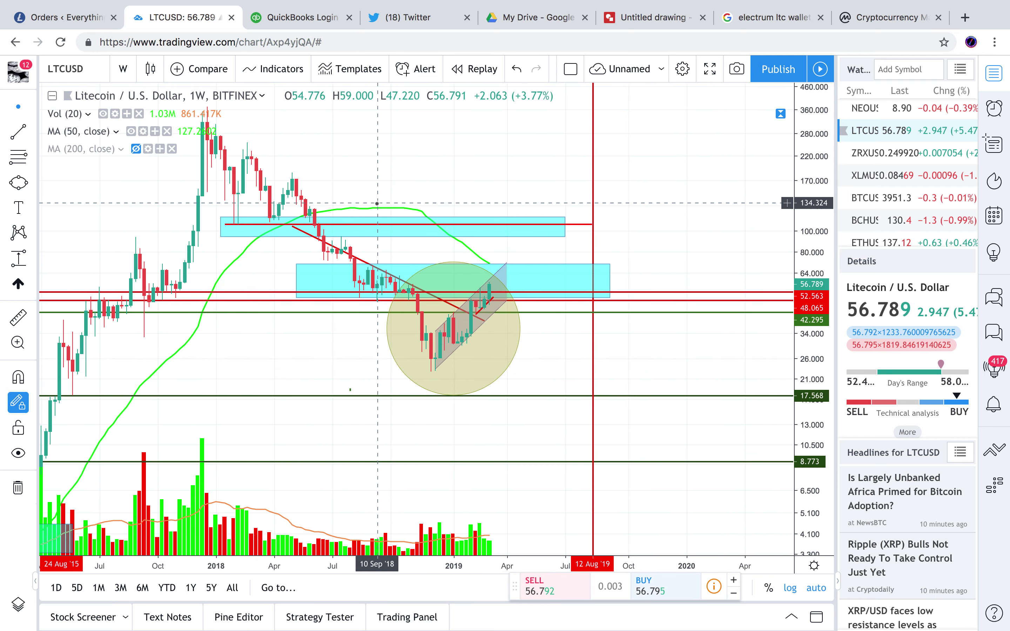
{"action": "scroll", "coordinate": [353, 232], "scroll_direction": "left", "scroll_amount": 15}
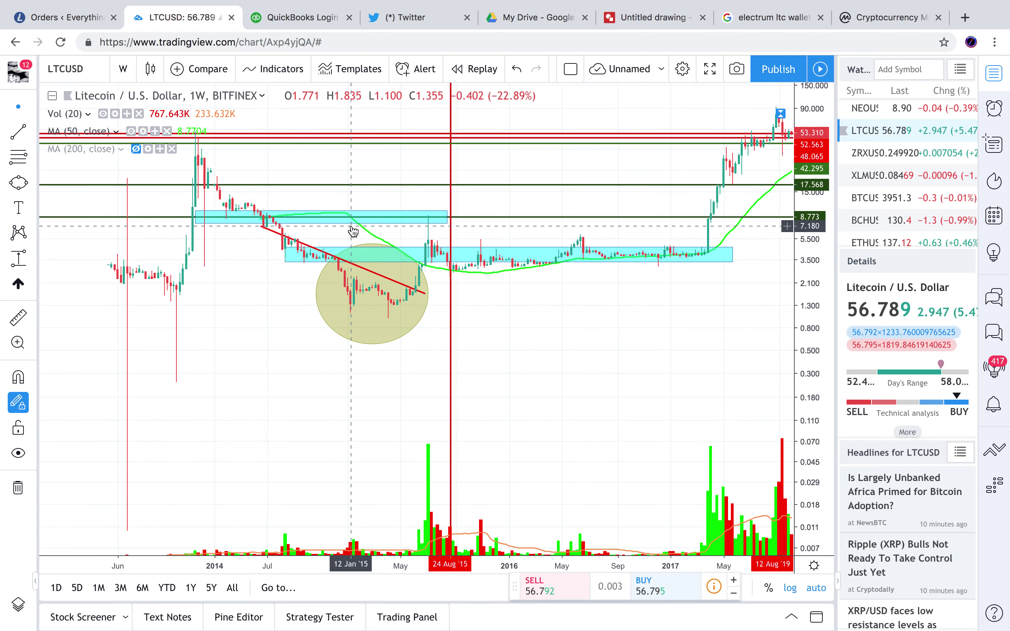
{"action": "scroll", "coordinate": [353, 232], "scroll_direction": "right", "scroll_amount": 4}
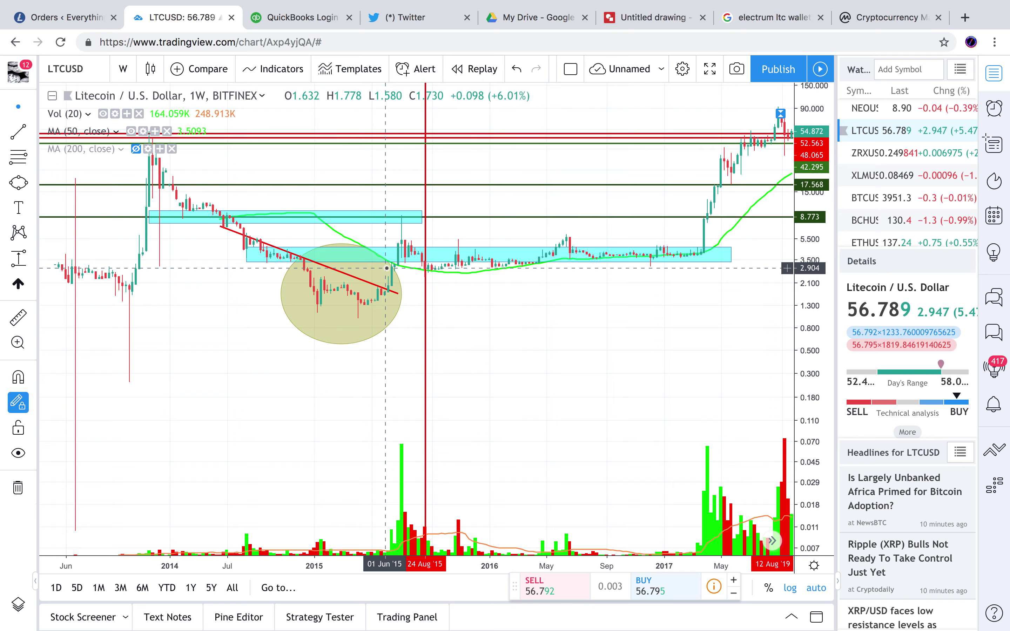
{"action": "scroll", "coordinate": [387, 268], "scroll_direction": "up", "scroll_amount": 5}
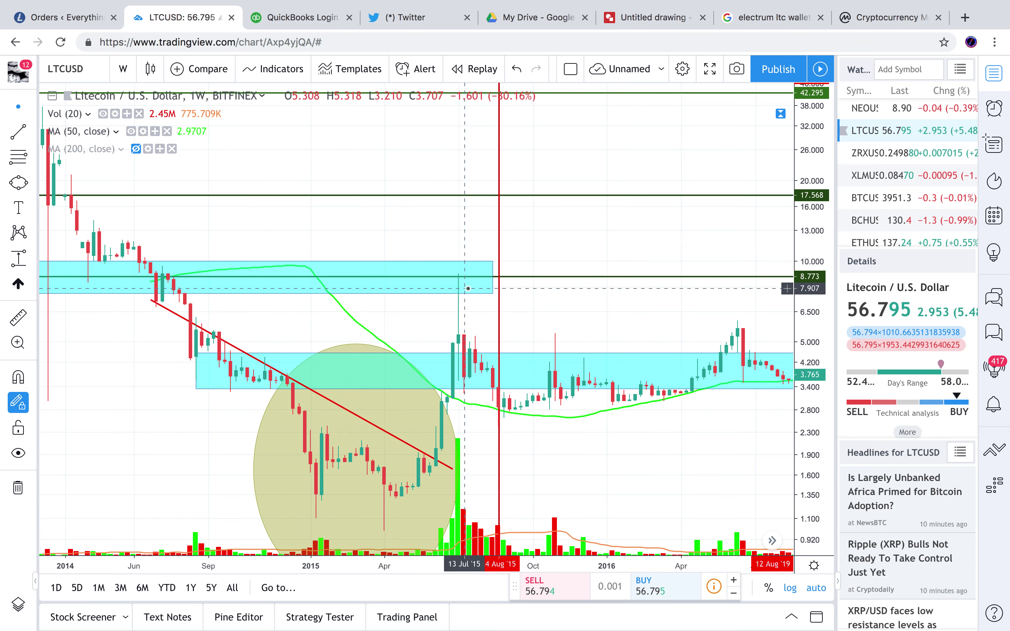
{"action": "scroll", "coordinate": [461, 281], "scroll_direction": "right", "scroll_amount": 15}
{"action": "scroll", "coordinate": [468, 288], "scroll_direction": "up", "scroll_amount": 5}
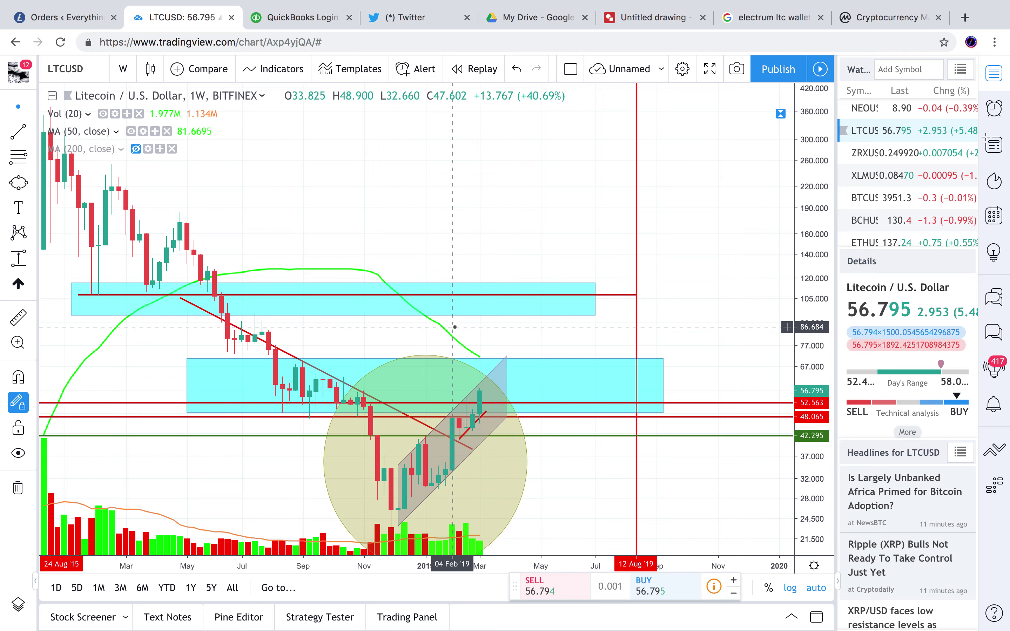
{"action": "scroll", "coordinate": [453, 313], "scroll_direction": "left", "scroll_amount": 15}
{"action": "scroll", "coordinate": [454, 326], "scroll_direction": "left", "scroll_amount": 5}
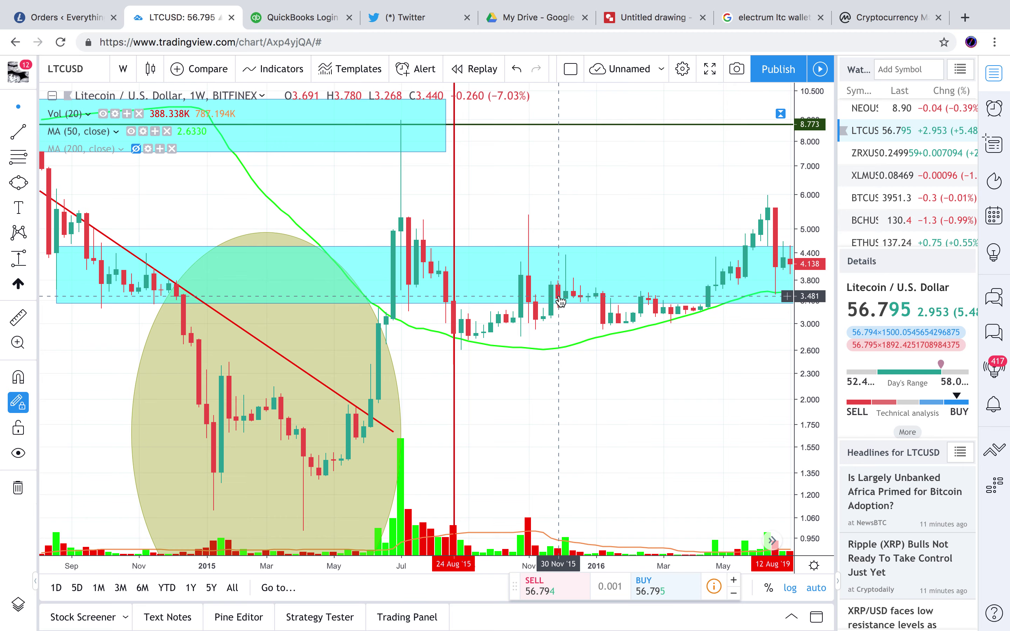
{"action": "scroll", "coordinate": [542, 284], "scroll_direction": "right", "scroll_amount": 3}
{"action": "scroll", "coordinate": [560, 301], "scroll_direction": "right", "scroll_amount": 5}
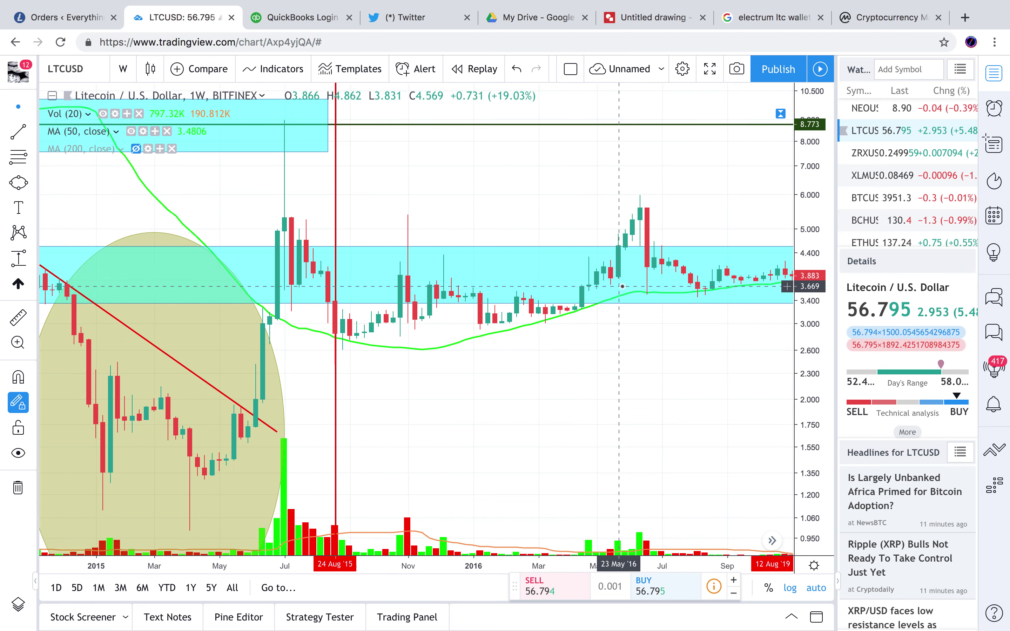
{"action": "scroll", "coordinate": [622, 286], "scroll_direction": "right", "scroll_amount": 8}
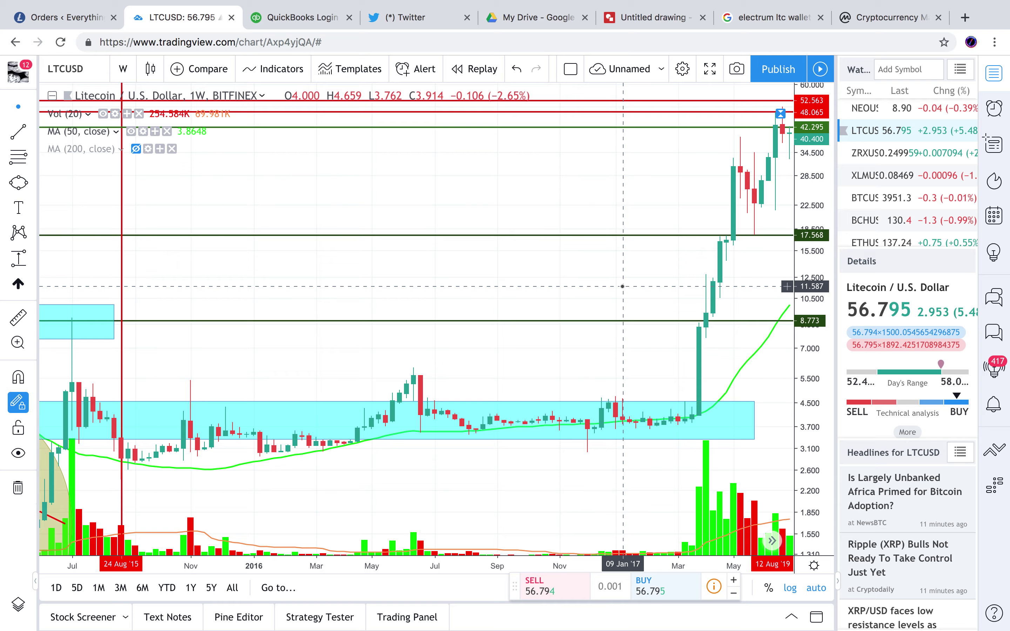
{"action": "scroll", "coordinate": [622, 286], "scroll_direction": "right", "scroll_amount": 10}
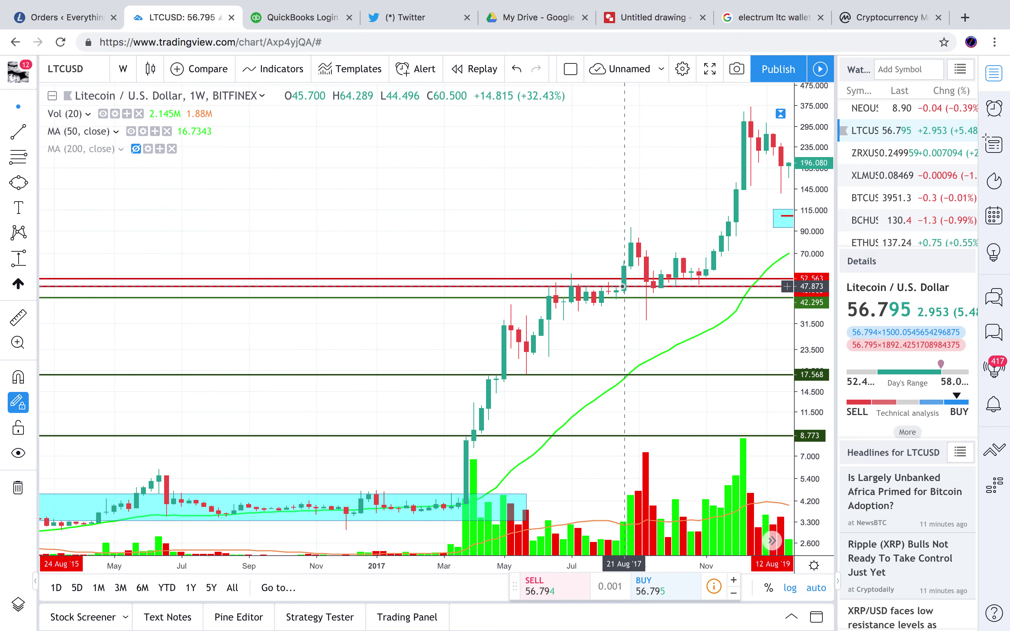
{"action": "scroll", "coordinate": [622, 286], "scroll_direction": "right", "scroll_amount": 10}
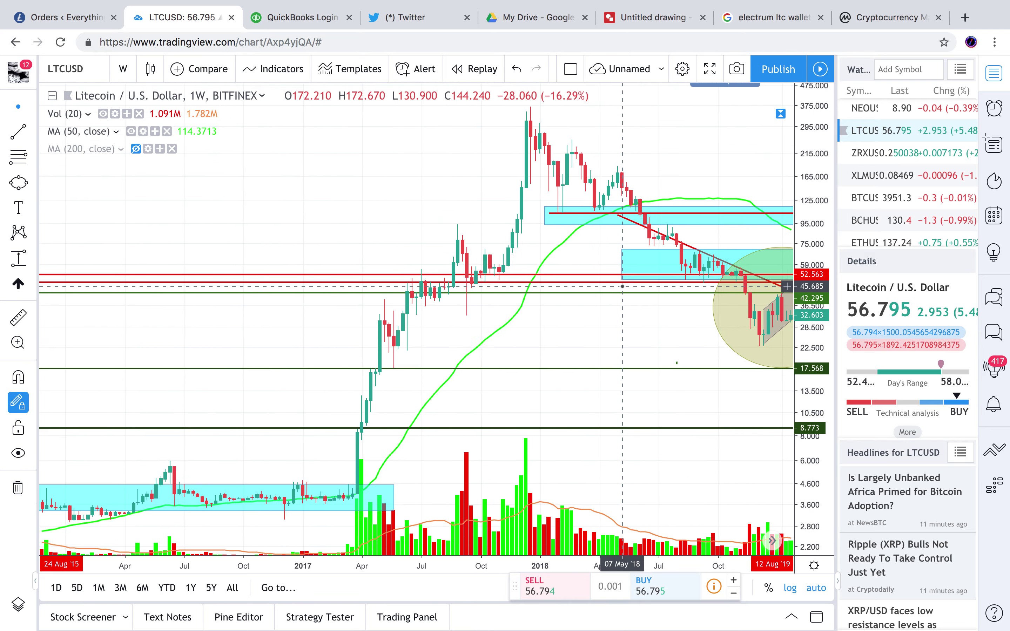
{"action": "scroll", "coordinate": [622, 287], "scroll_direction": "right", "scroll_amount": 10}
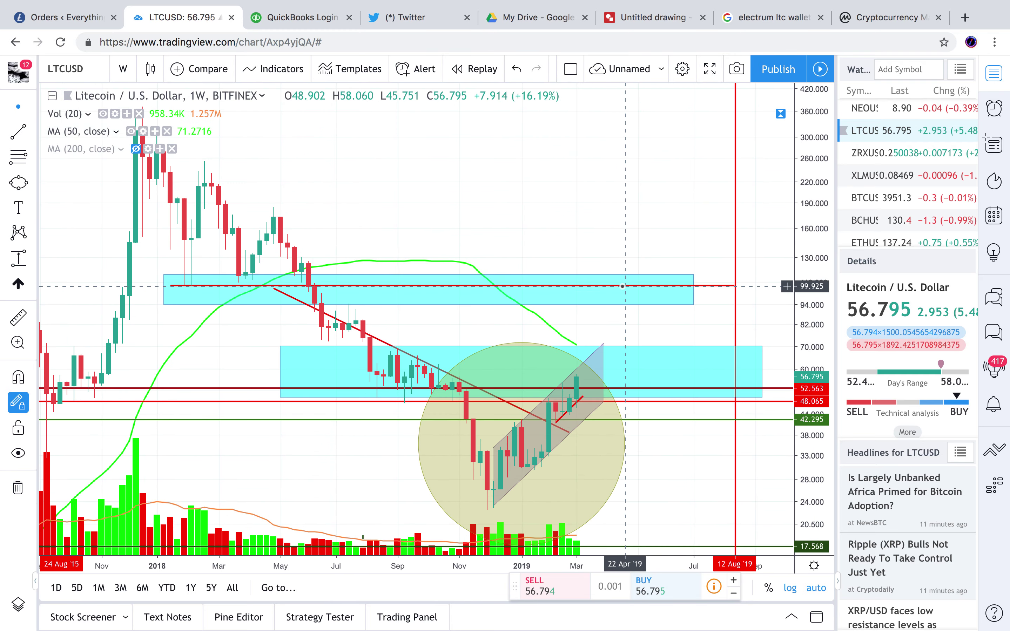
{"action": "scroll", "coordinate": [622, 286], "scroll_direction": "right", "scroll_amount": 3}
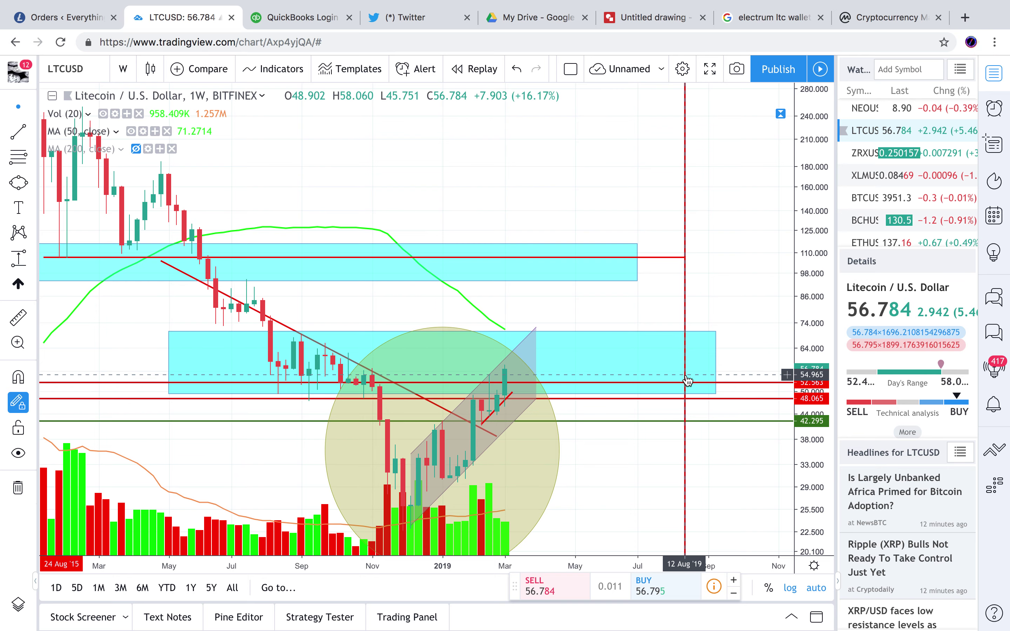
Step: Zoom out to the full 2013–2019 weekly history, pairing the circled 2015 and 2019 bottoms
{"action": "scroll", "coordinate": [704, 377], "scroll_direction": "down", "scroll_amount": 3}
{"action": "scroll", "coordinate": [704, 376], "scroll_direction": "down", "scroll_amount": 2}
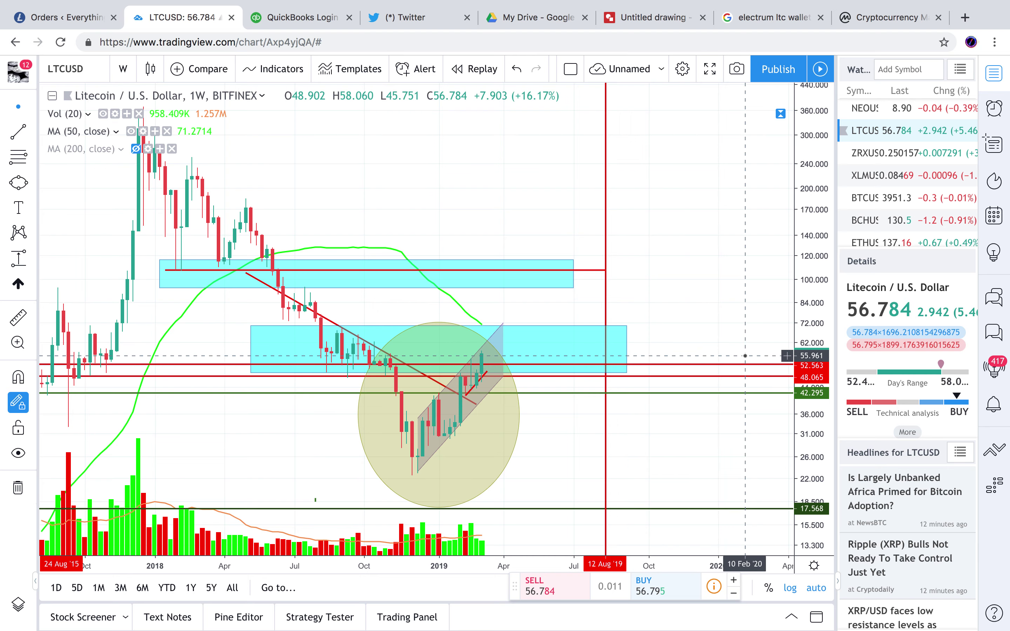
{"action": "scroll", "coordinate": [745, 356], "scroll_direction": "down", "scroll_amount": 5}
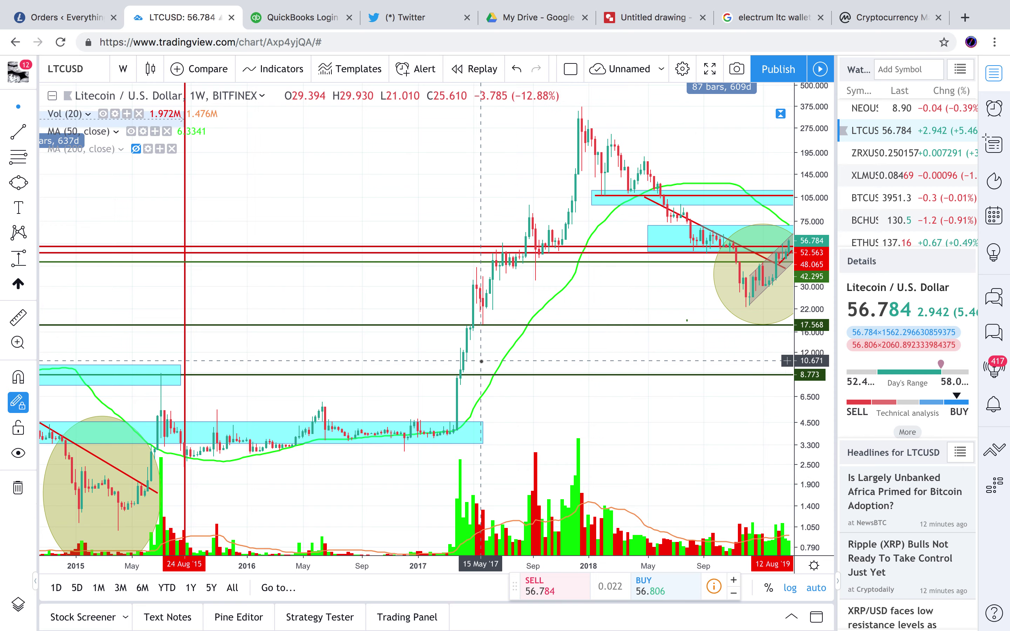
{"action": "scroll", "coordinate": [481, 361], "scroll_direction": "left", "scroll_amount": 10}
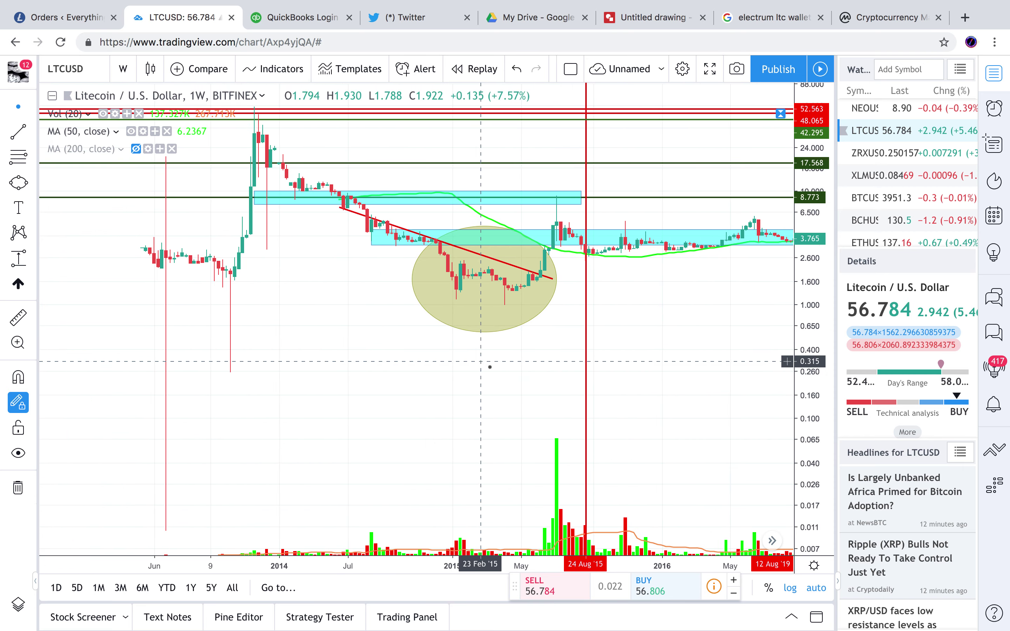
{"action": "scroll", "coordinate": [559, 473], "scroll_direction": "right", "scroll_amount": 2}
{"action": "scroll", "coordinate": [554, 476], "scroll_direction": "right", "scroll_amount": 15}
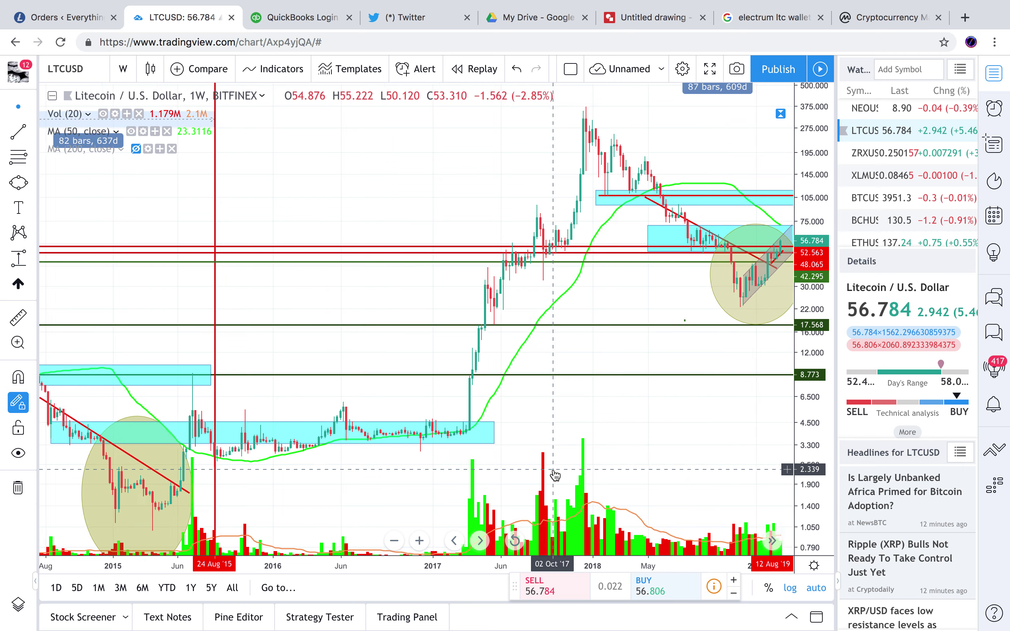
{"action": "scroll", "coordinate": [554, 475], "scroll_direction": "down", "scroll_amount": 5}
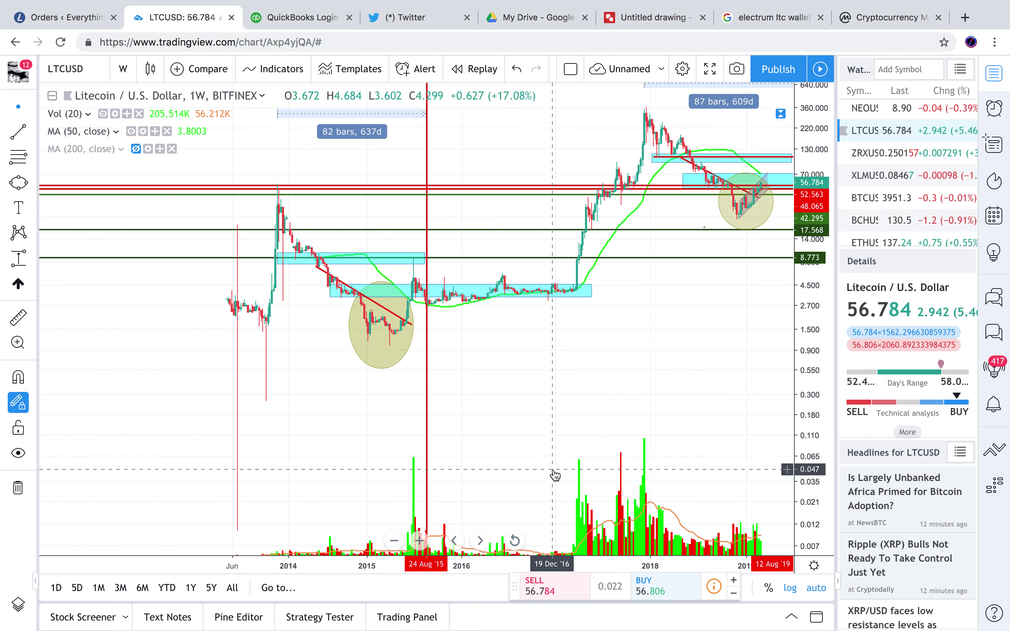
{"action": "scroll", "coordinate": [554, 475], "scroll_direction": "right", "scroll_amount": 10}
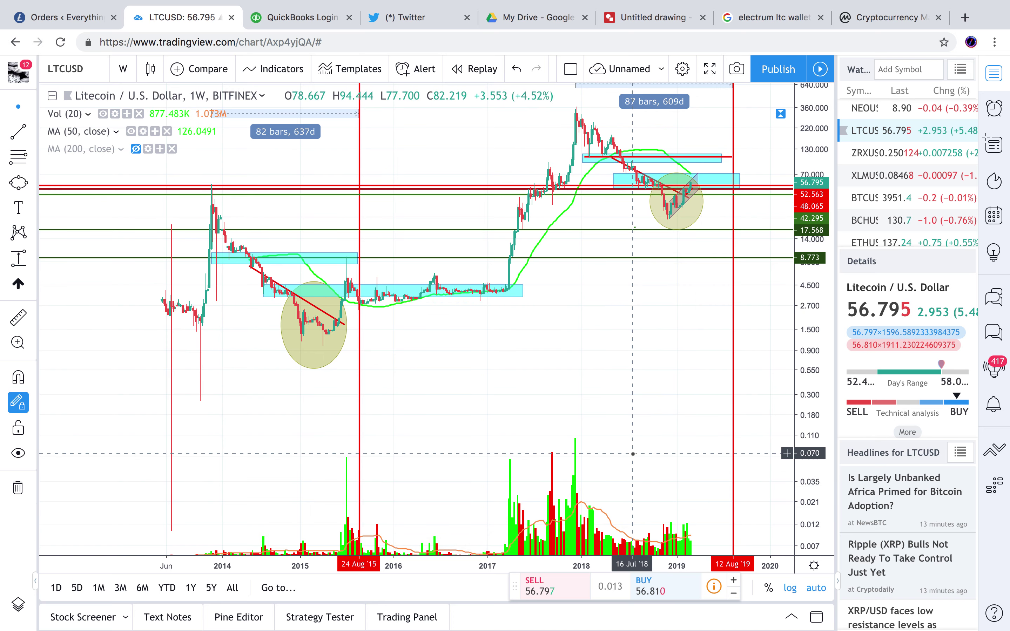
Step: Add an RSI (14, close) pane from the Indicators favourites, maximize it, then restore it
{"action": "left_click", "coordinate": [458, 459]}
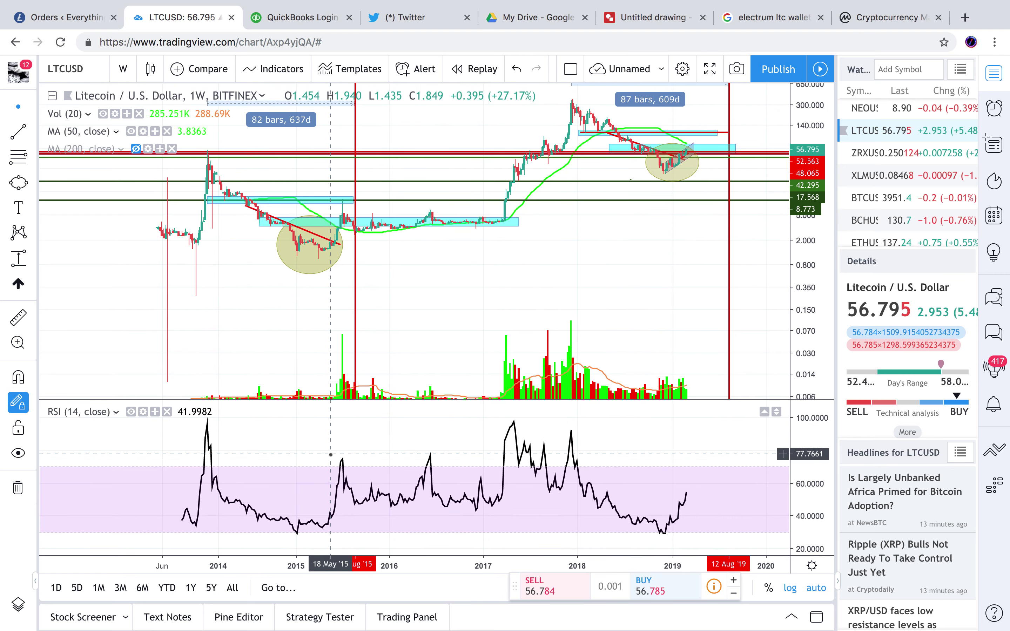
{"action": "double_click", "coordinate": [341, 461]}
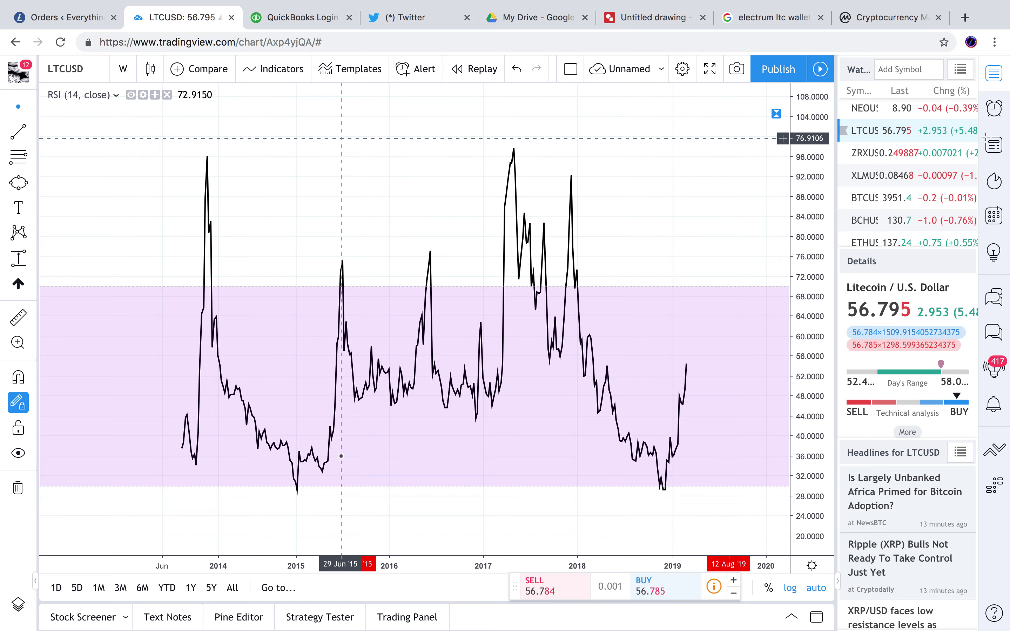
{"action": "double_click", "coordinate": [429, 215]}
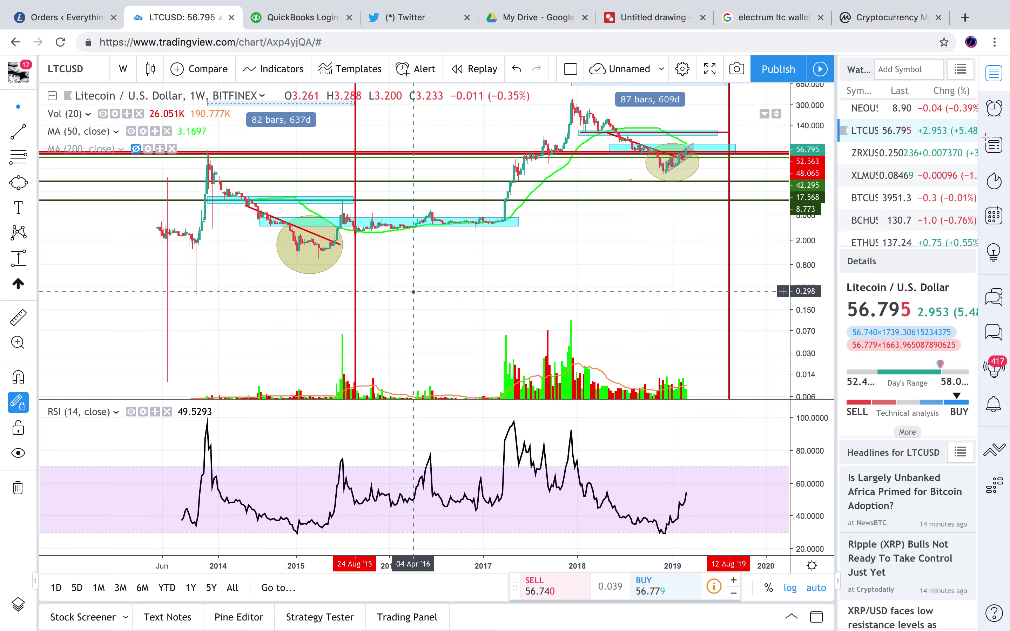
Step: Compress the price scale so the 2013–2019 candles sit smaller above the RSI pane
{"action": "scroll", "coordinate": [413, 292], "scroll_direction": "down", "scroll_amount": 3}
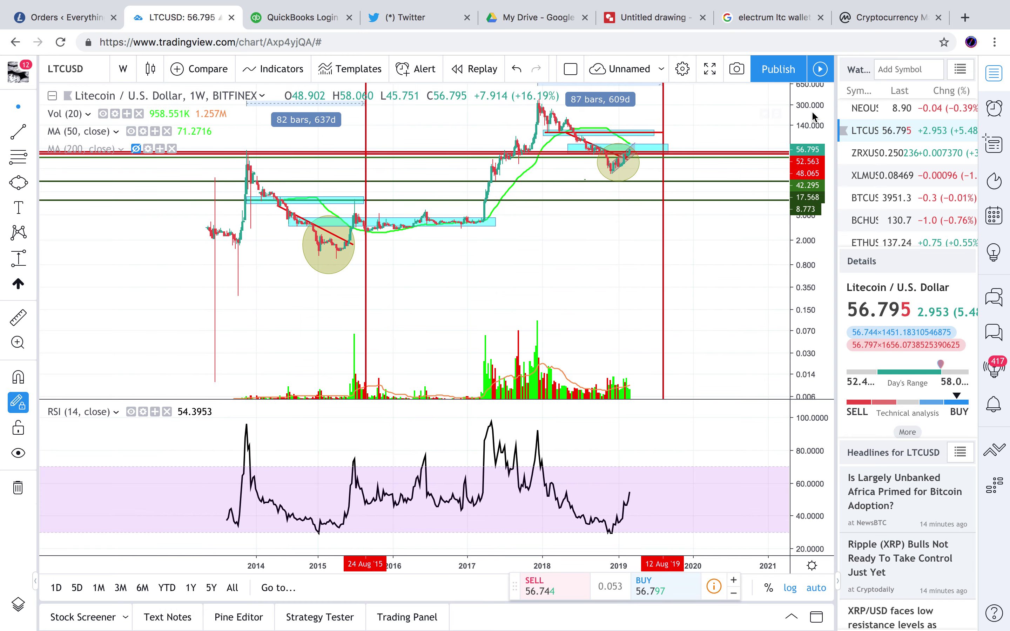
{"action": "left_click_drag", "start_coordinate": [542, 215], "coordinate": [542, 236]}
{"action": "scroll", "coordinate": [542, 236], "scroll_direction": "up", "scroll_amount": 5}
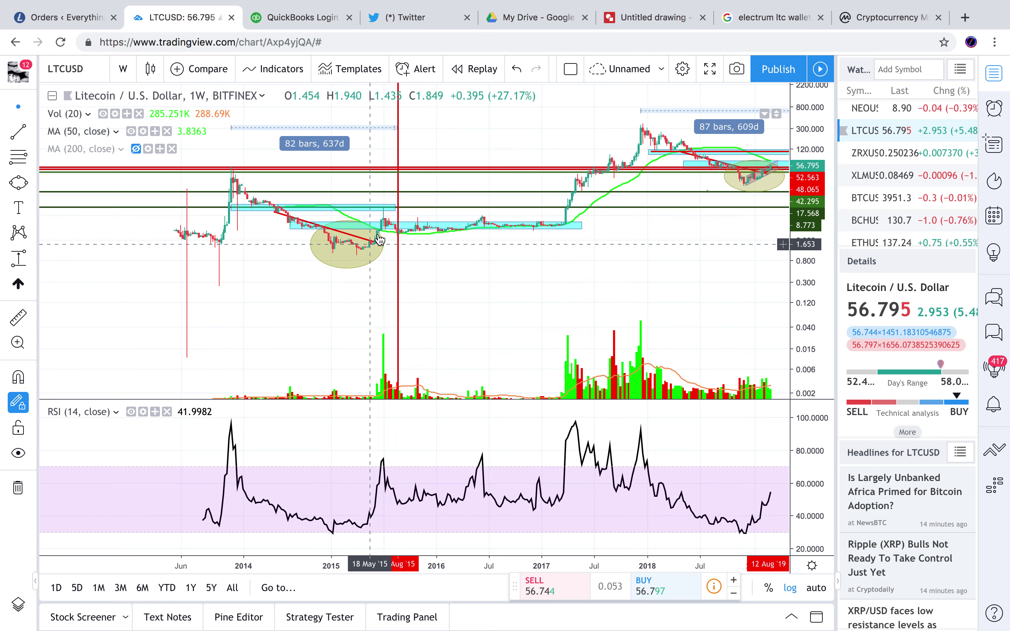
{"action": "scroll", "coordinate": [475, 234], "scroll_direction": "down", "scroll_amount": 3}
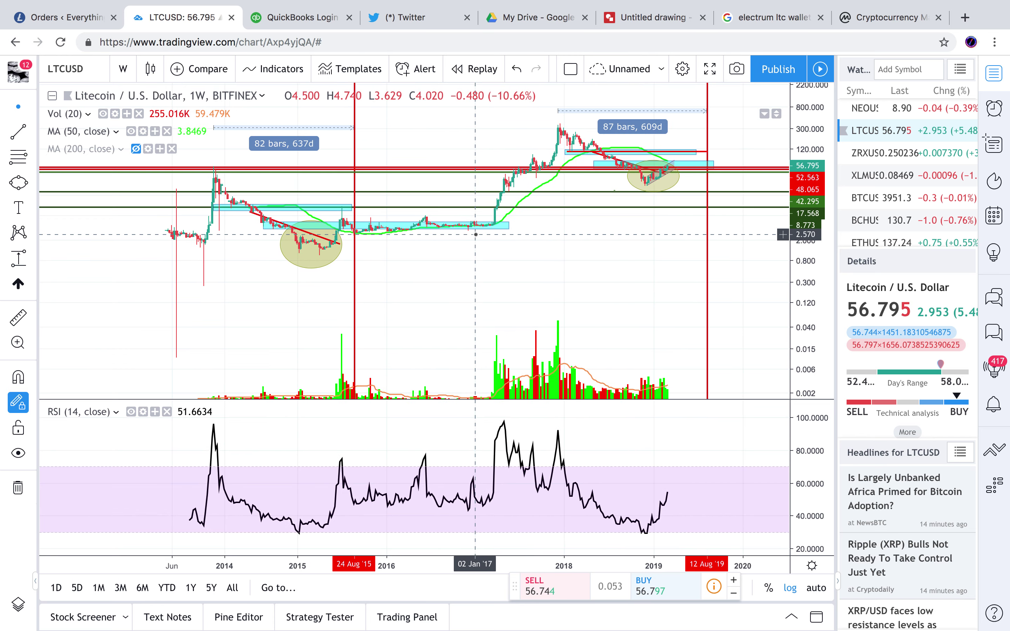